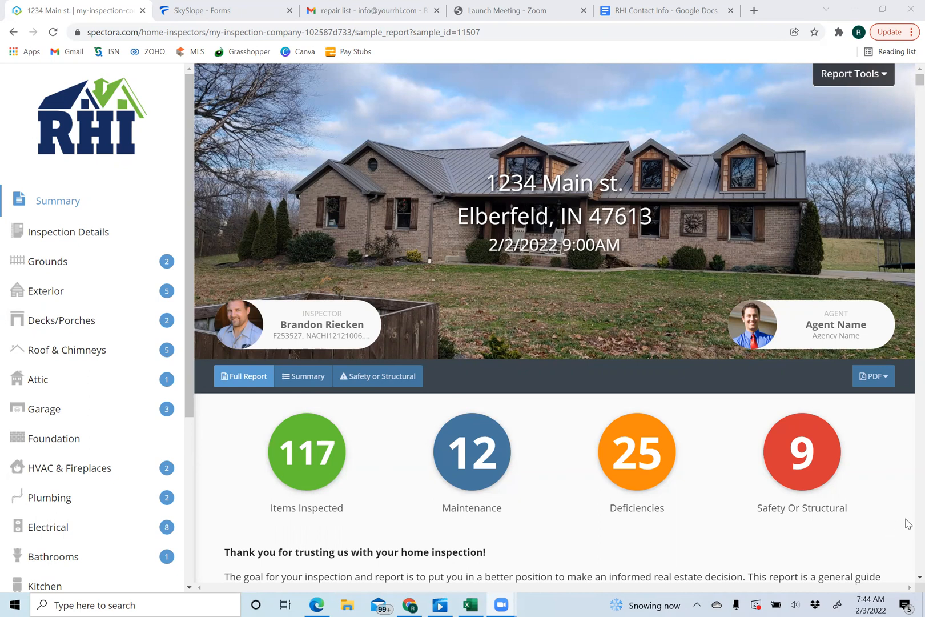
- Open the Observations Copy-and-Paste Text and copy the 2.1.1 Asphalt Alligator Cracking heading for SkySlope
{"action": "scroll", "coordinate": [908, 524], "scroll_direction": "down", "scroll_amount": 4}
{"action": "scroll", "coordinate": [908, 525], "scroll_direction": "down", "scroll_amount": 20}
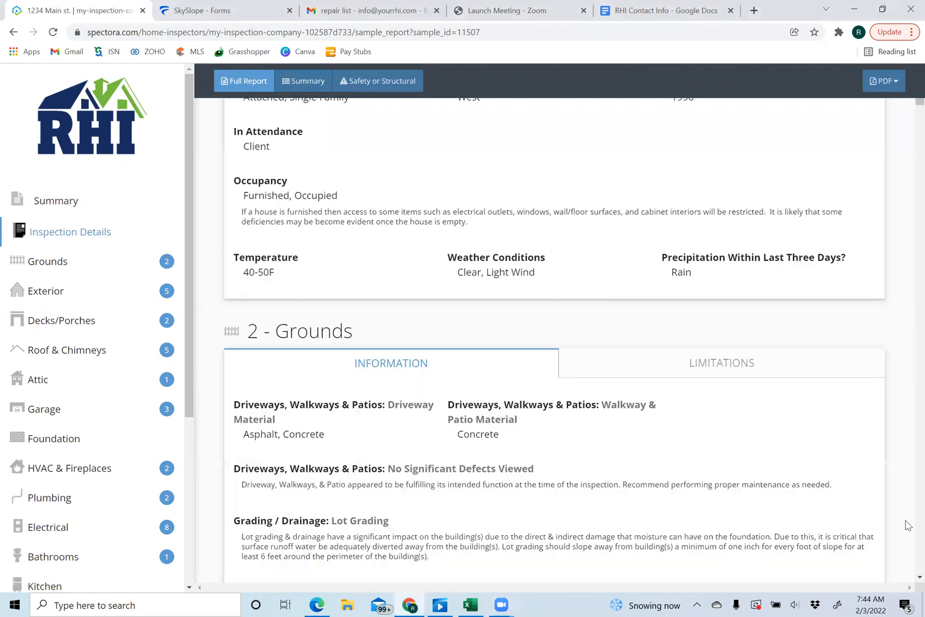
{"action": "scroll", "coordinate": [908, 524], "scroll_direction": "down", "scroll_amount": 9}
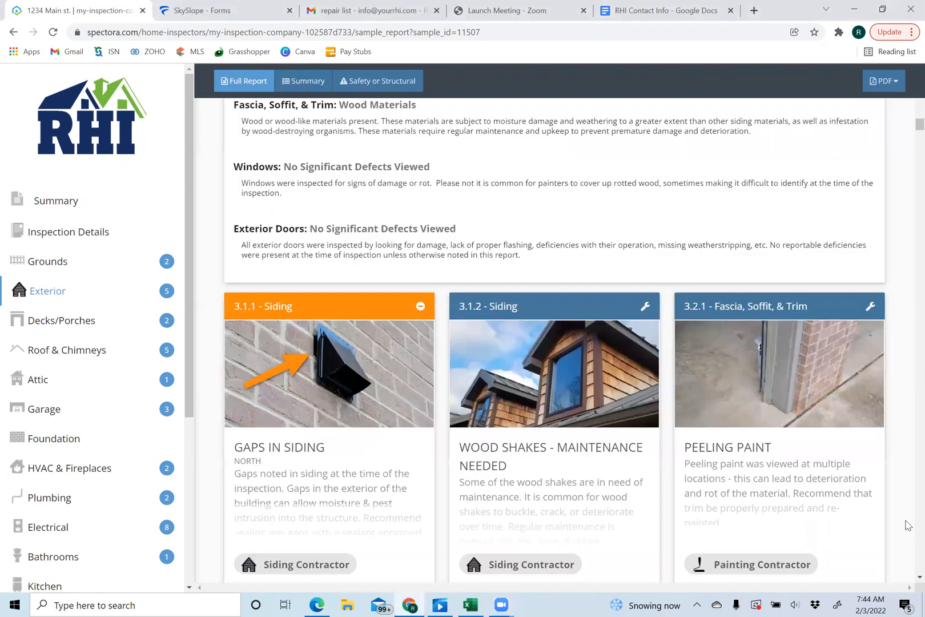
{"action": "scroll", "coordinate": [908, 524], "scroll_direction": "down", "scroll_amount": 12}
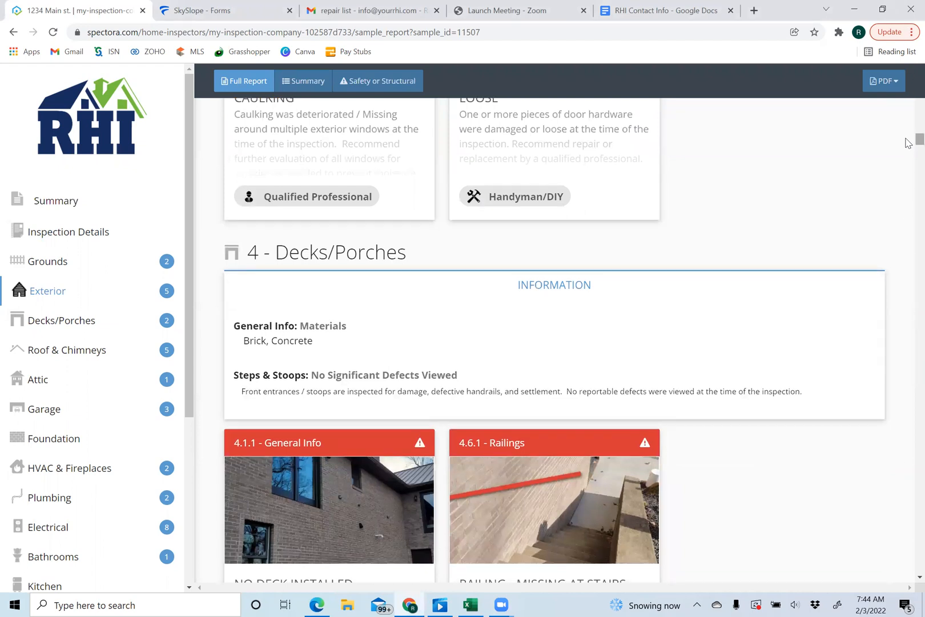
{"action": "left_click_drag", "start_coordinate": [919, 140], "coordinate": [905, 70]}
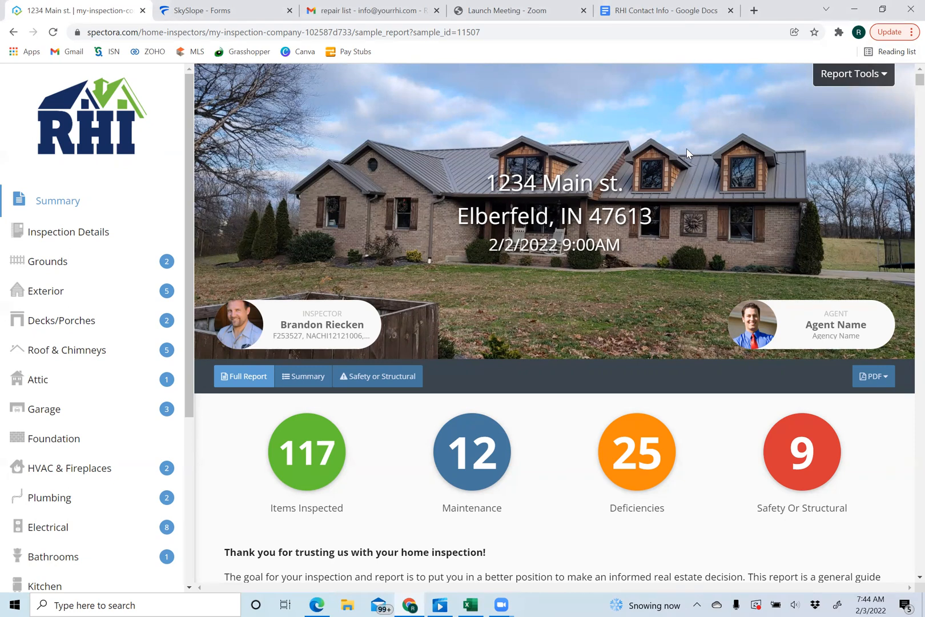
{"action": "left_click", "coordinate": [849, 80]}
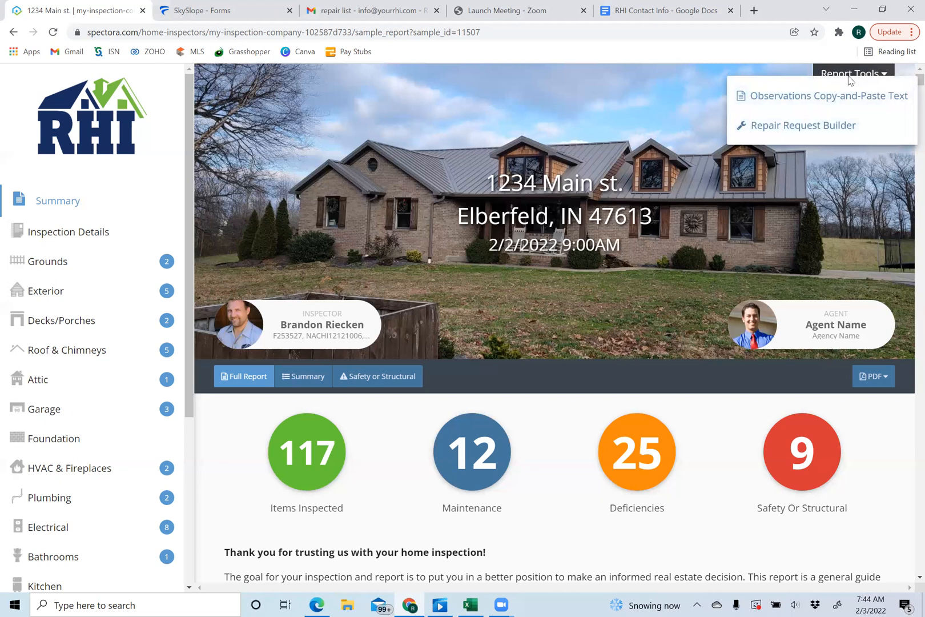
{"action": "left_click", "coordinate": [803, 97]}
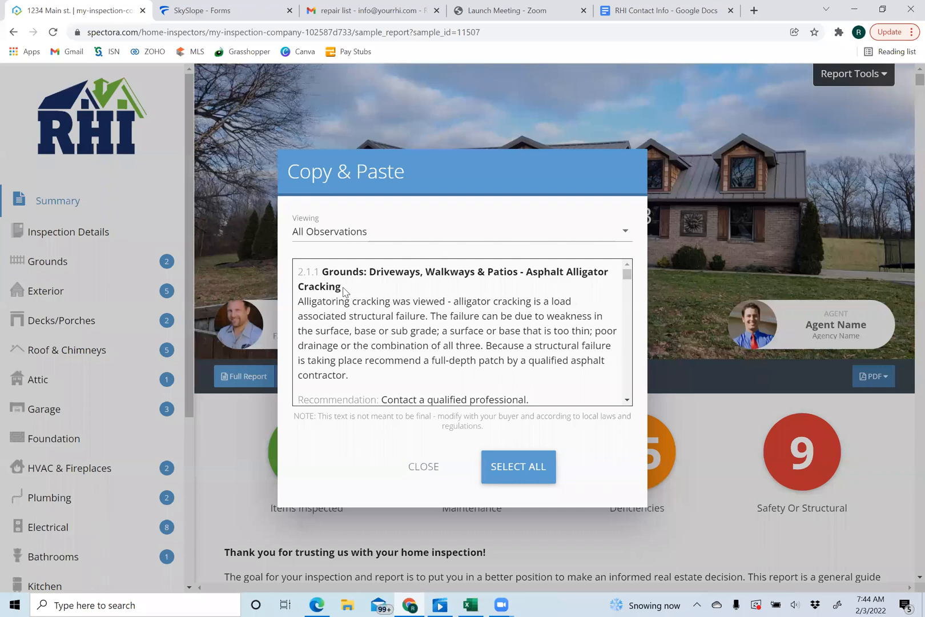
{"action": "triple_click", "coordinate": [293, 275]}
{"action": "key", "text": "ctrl+c"}
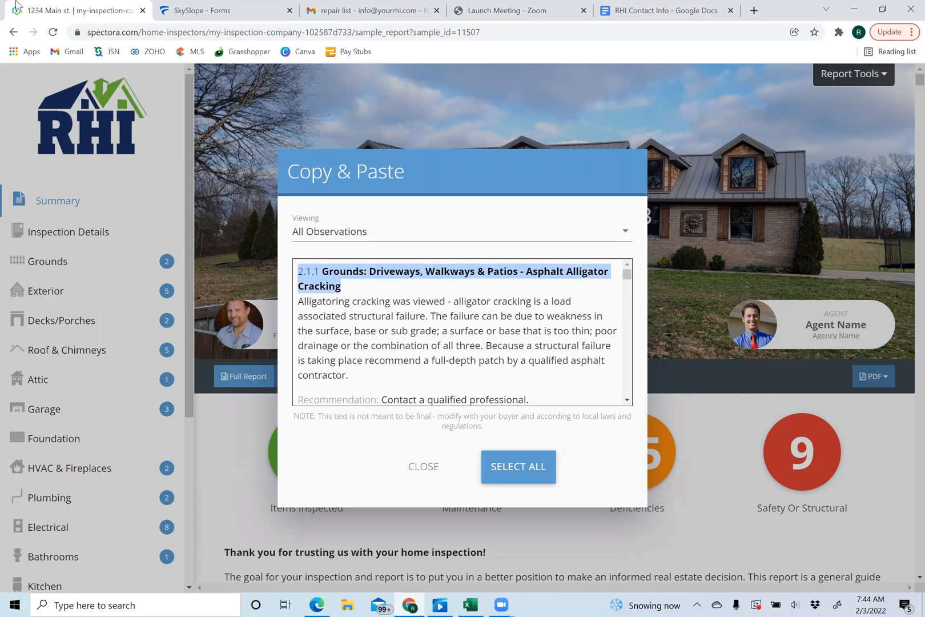
{"action": "left_click", "coordinate": [193, 12]}
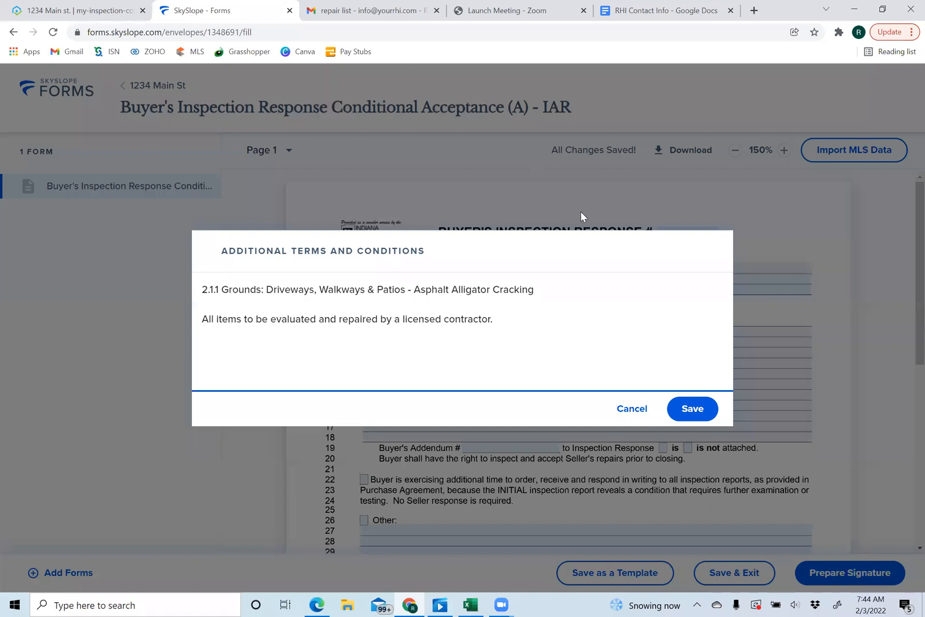
- Replace the first Additional Terms line with the 2.1.1 Grounds Asphalt Alligator Cracking heading
{"action": "left_click_drag", "start_coordinate": [542, 288], "coordinate": [198, 278]}
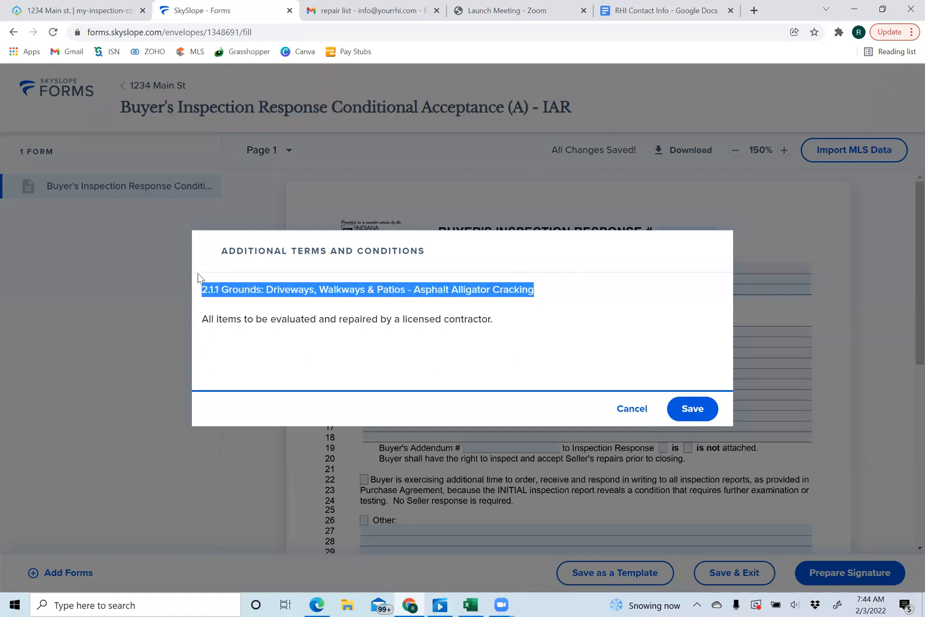
{"action": "key", "text": "ctrl+v"}
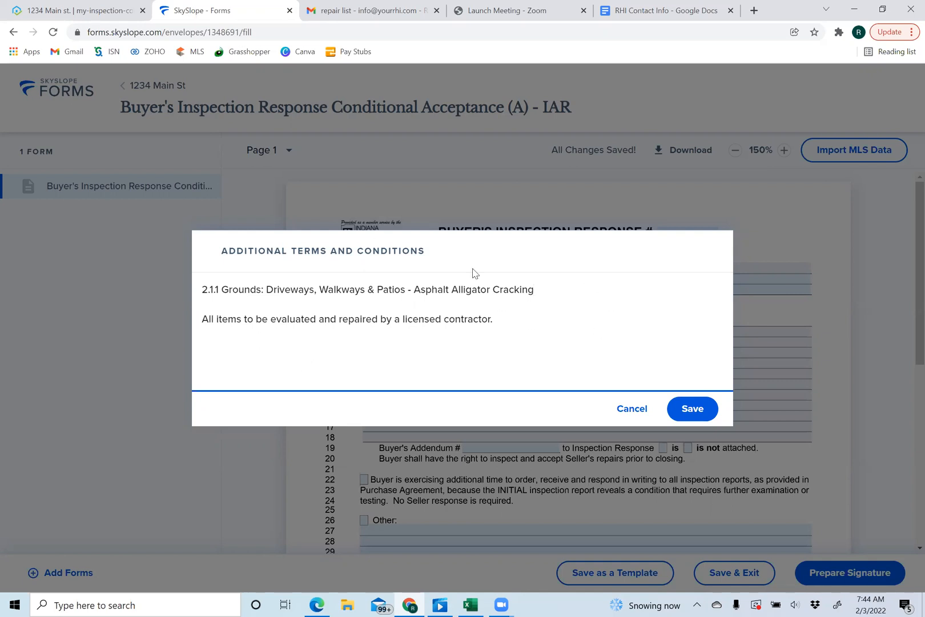
{"action": "left_click", "coordinate": [77, 9]}
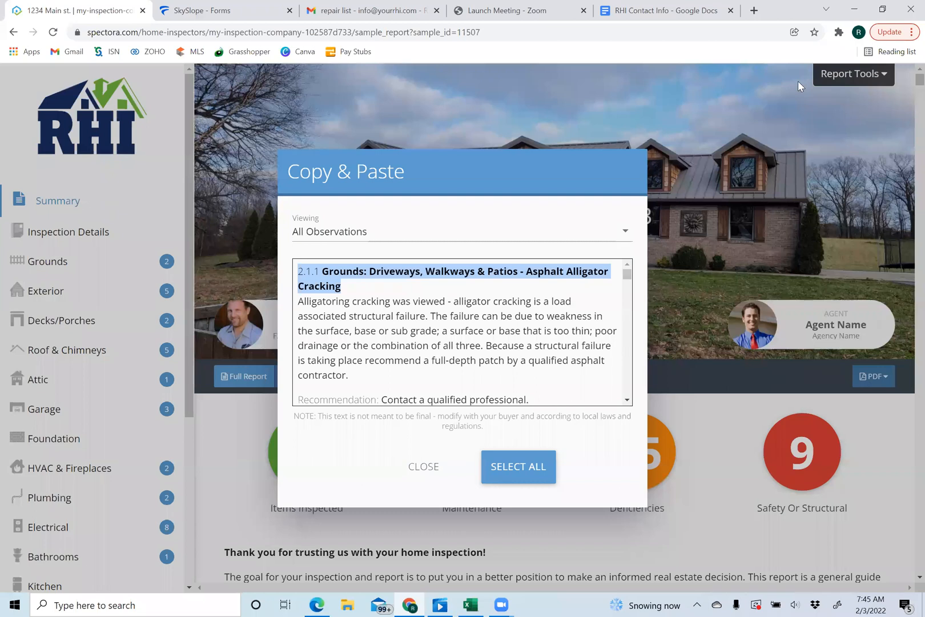
- Close the Copy & Paste dialog and launch the Repair Request Builder from Report Tools
{"action": "left_click", "coordinate": [846, 74]}
{"action": "left_click", "coordinate": [842, 83]}
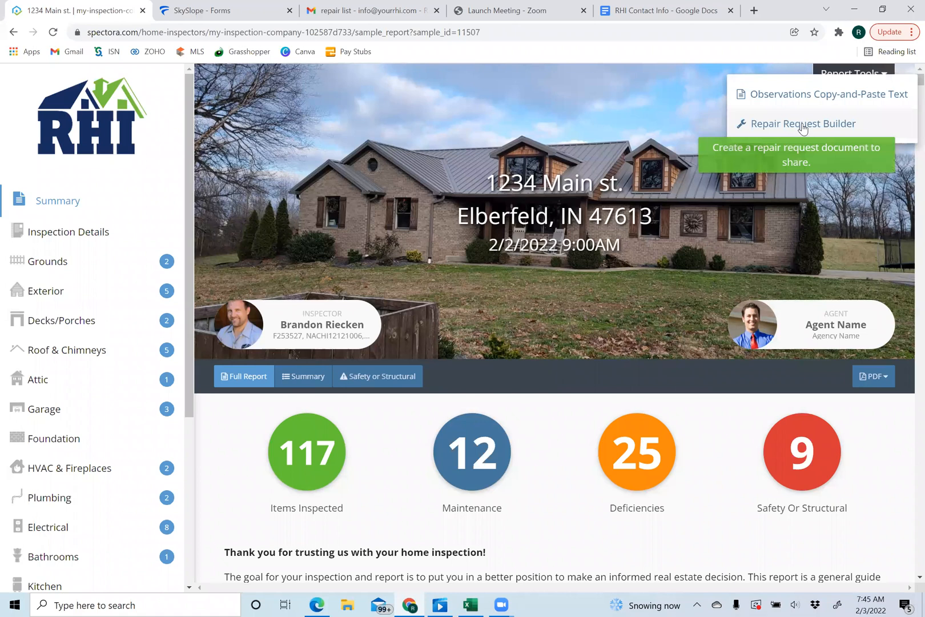
{"action": "left_click", "coordinate": [804, 126]}
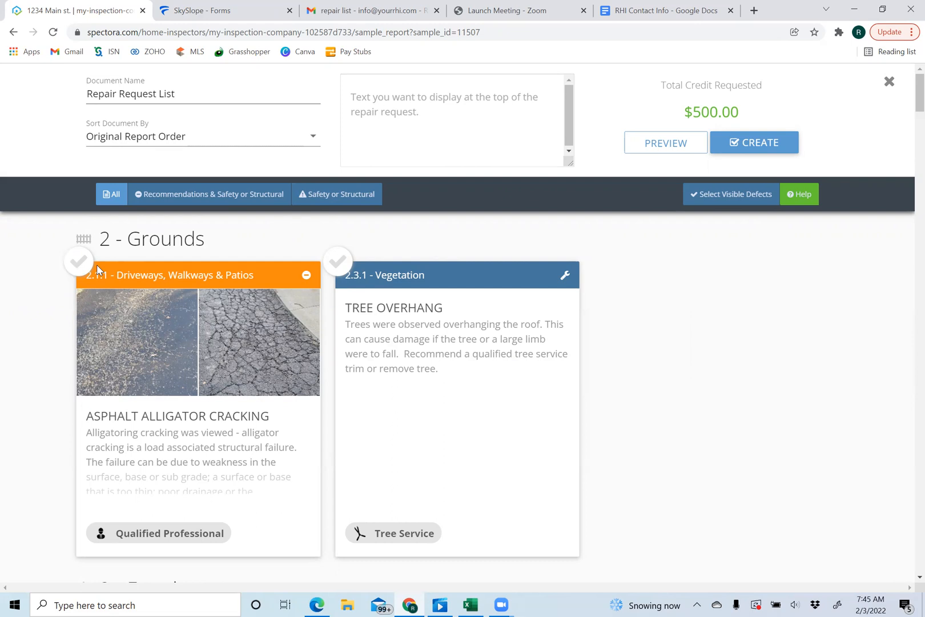
- Toggle the 2.1.1 card, then switch off the $500 credit on 4.6.1 Railings – Missing at Stairs
{"action": "left_click", "coordinate": [78, 264]}
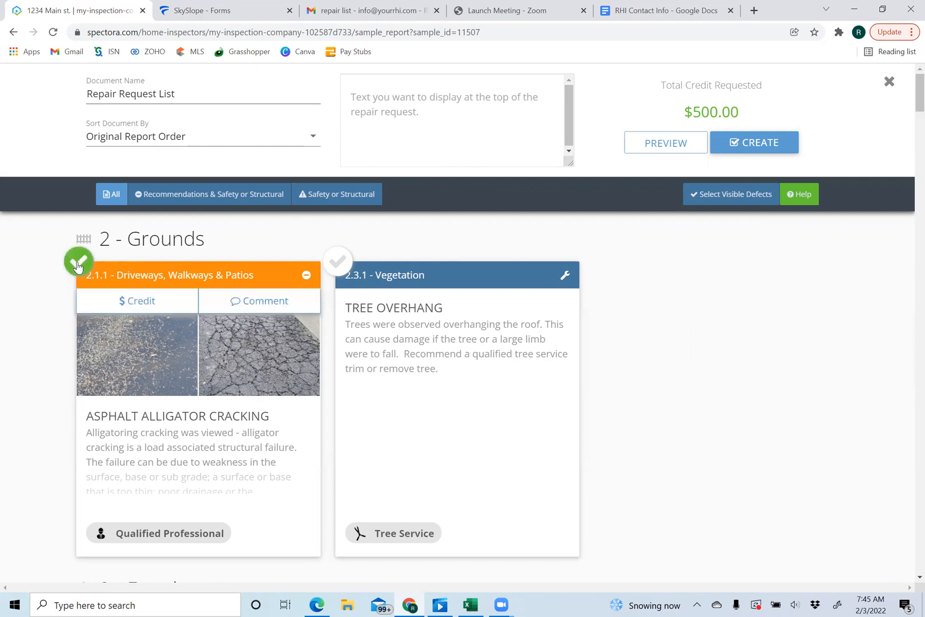
{"action": "left_click", "coordinate": [154, 307]}
{"action": "left_click", "coordinate": [245, 308]}
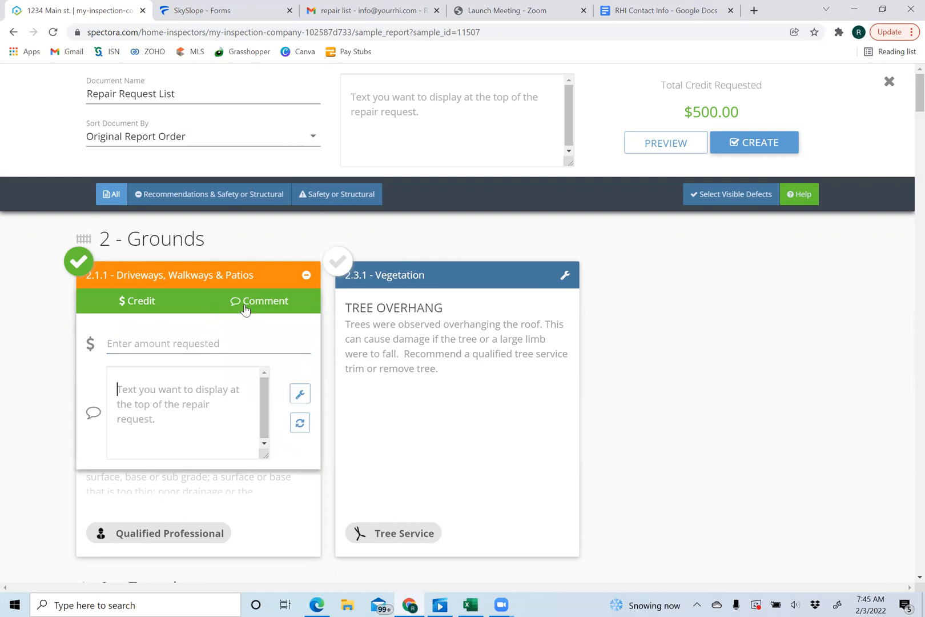
{"action": "left_click", "coordinate": [78, 267]}
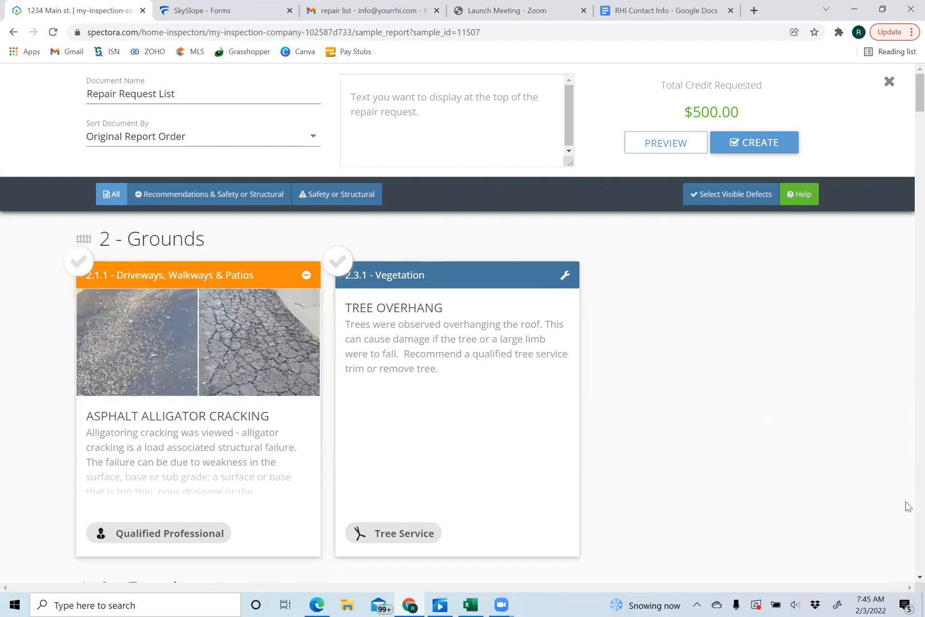
{"action": "scroll", "coordinate": [908, 506], "scroll_direction": "down", "scroll_amount": 8}
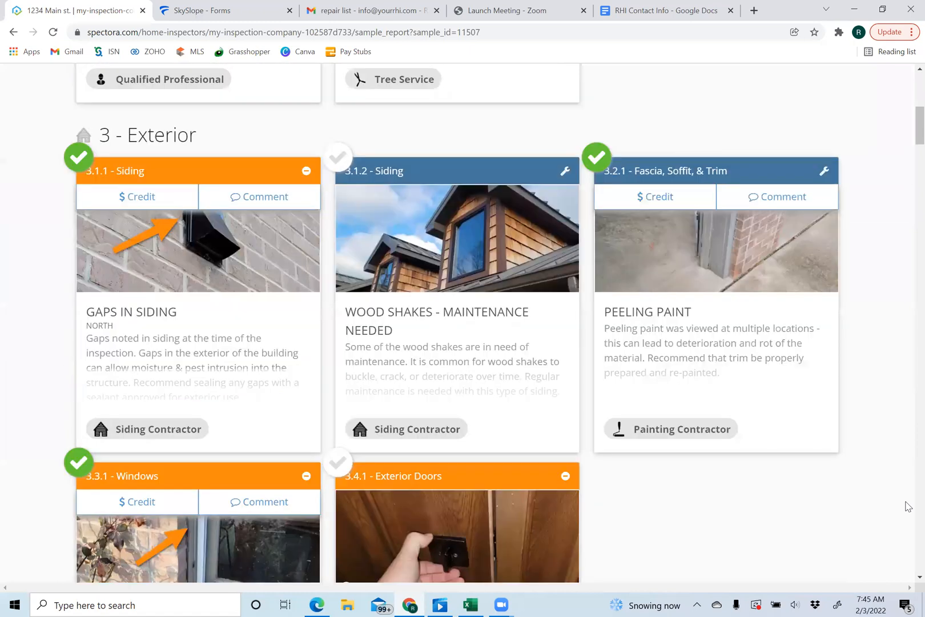
{"action": "scroll", "coordinate": [908, 506], "scroll_direction": "down", "scroll_amount": 8}
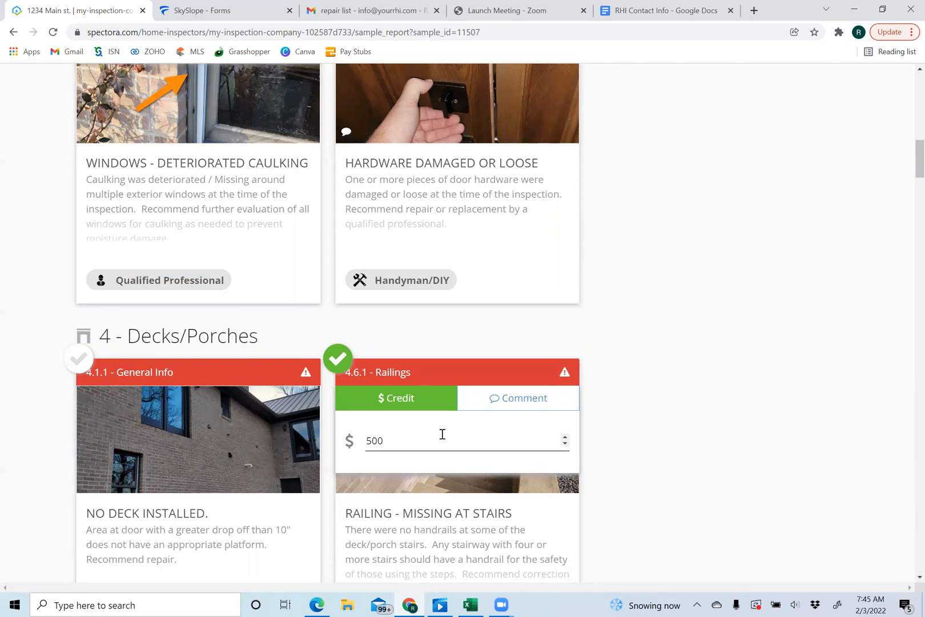
{"action": "left_click", "coordinate": [391, 397]}
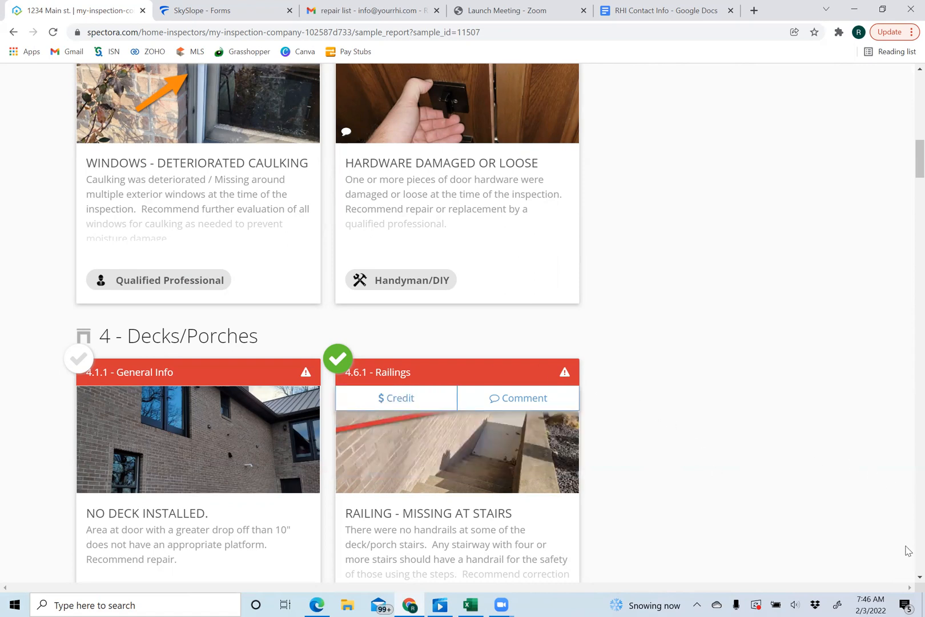
- Review the selected repair cards and preview the Repair Request List in a new tab
{"action": "scroll", "coordinate": [908, 550], "scroll_direction": "down", "scroll_amount": 8}
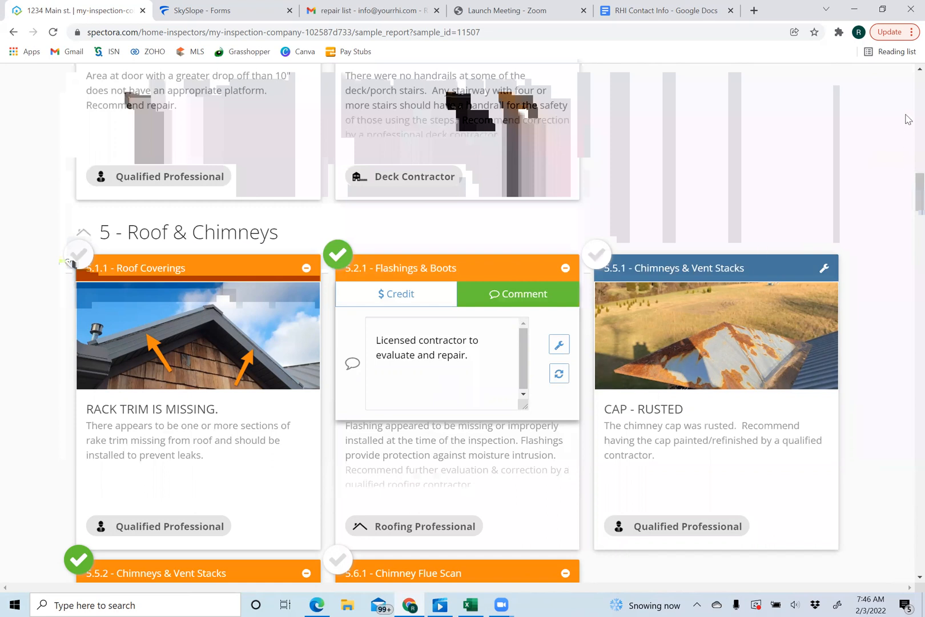
{"action": "scroll", "coordinate": [908, 118], "scroll_direction": "up", "scroll_amount": 15}
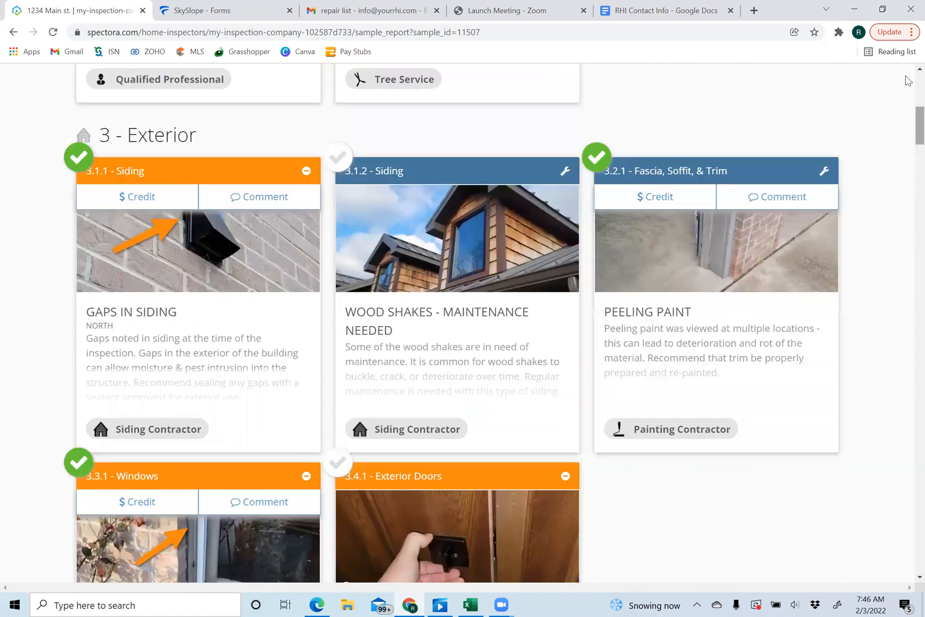
{"action": "scroll", "coordinate": [908, 80], "scroll_direction": "up", "scroll_amount": 8}
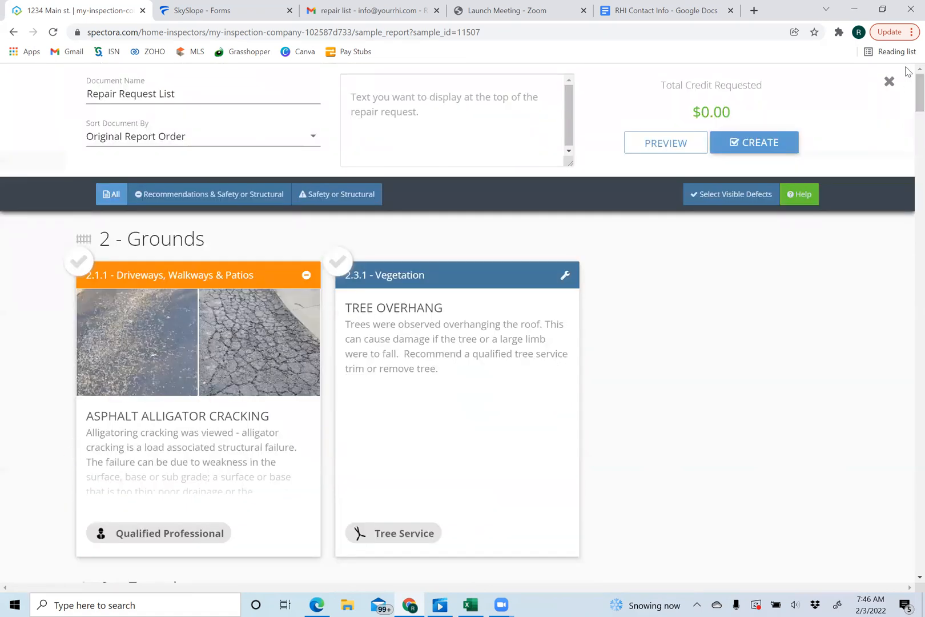
{"action": "left_click", "coordinate": [664, 146]}
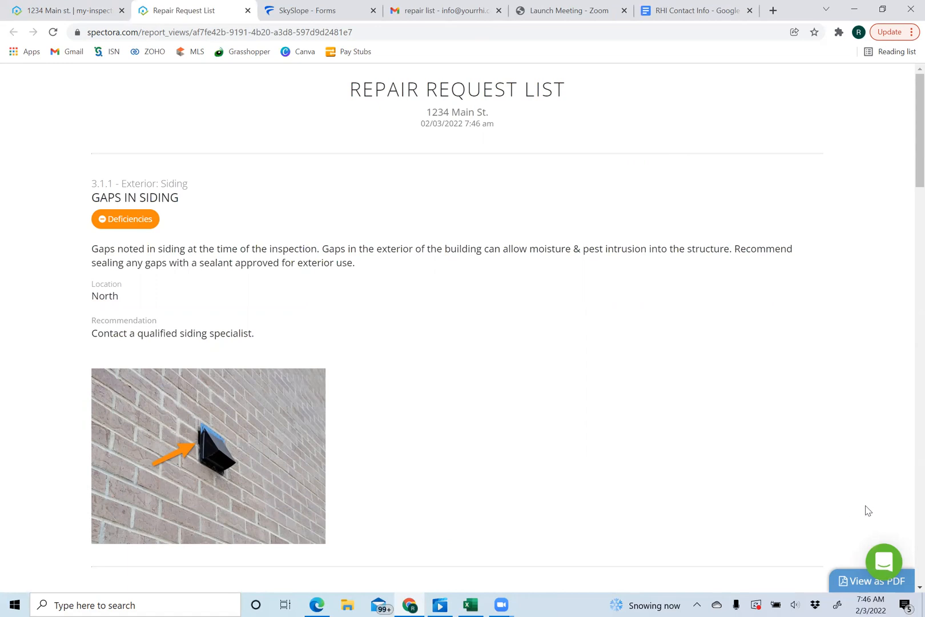
- Look through the Repair Request List preview, then close it to return to the 1234 Main St. builder
{"action": "scroll", "coordinate": [907, 508], "scroll_direction": "down", "scroll_amount": 2}
{"action": "scroll", "coordinate": [907, 508], "scroll_direction": "down", "scroll_amount": 15}
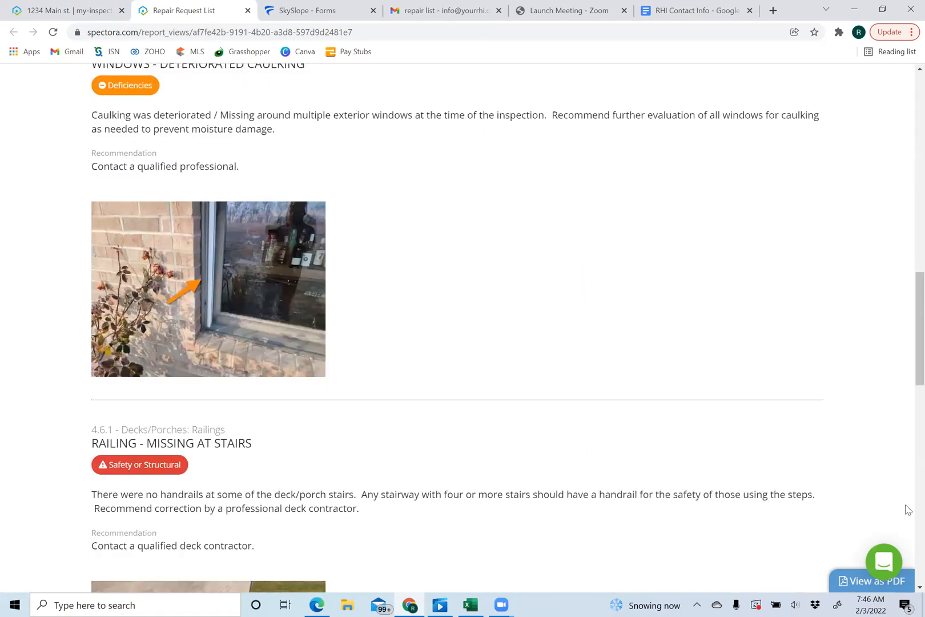
{"action": "scroll", "coordinate": [907, 508], "scroll_direction": "down", "scroll_amount": 9}
{"action": "scroll", "coordinate": [907, 508], "scroll_direction": "down", "scroll_amount": 9}
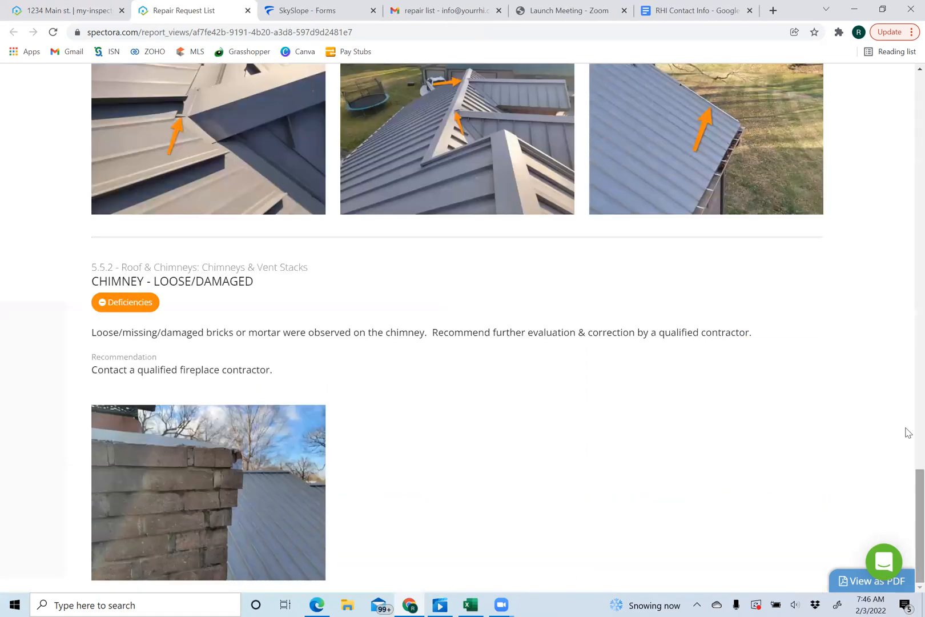
{"action": "scroll", "coordinate": [908, 100], "scroll_direction": "up", "scroll_amount": 6}
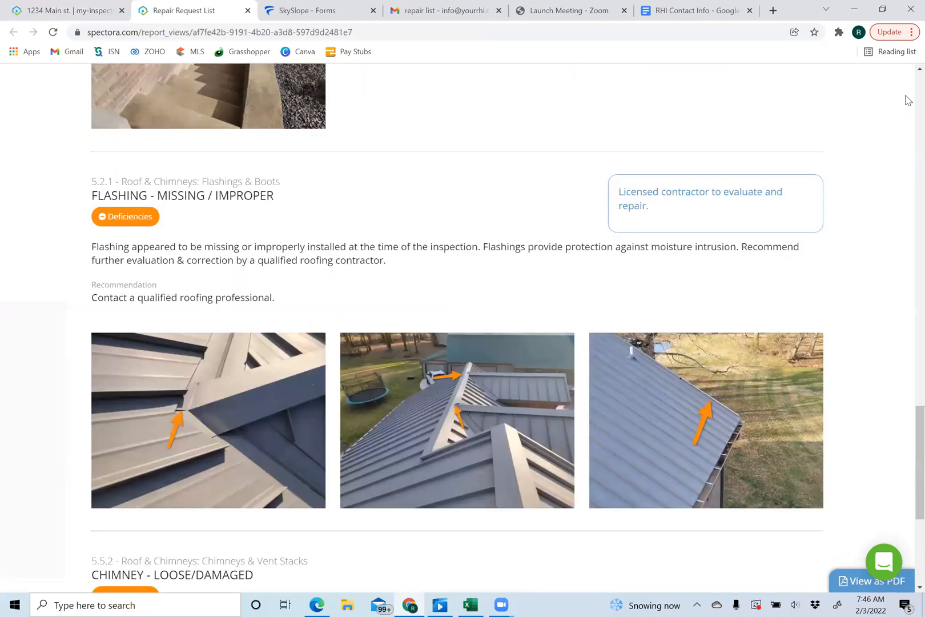
{"action": "scroll", "coordinate": [908, 99], "scroll_direction": "up", "scroll_amount": 20}
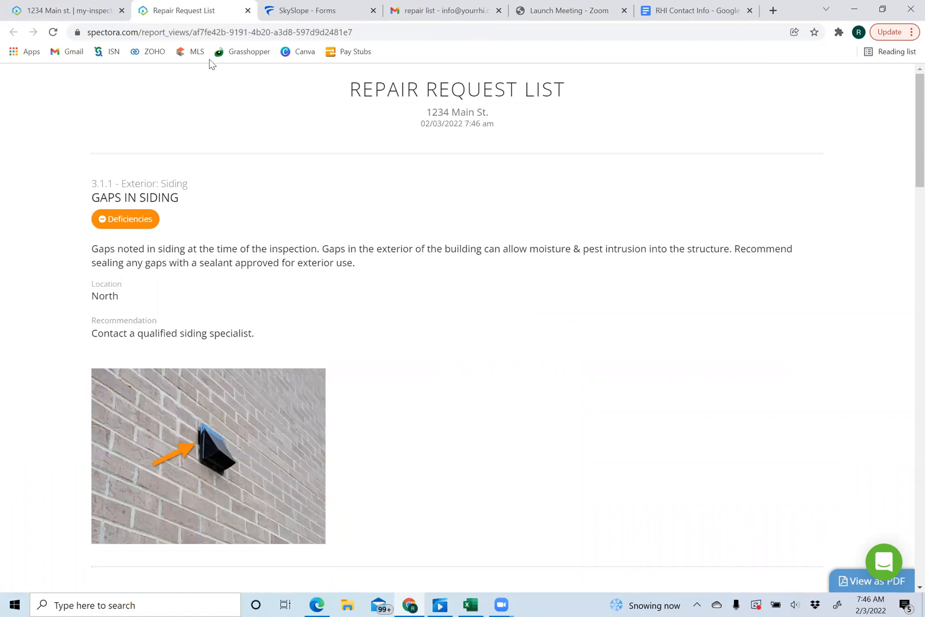
{"action": "left_click", "coordinate": [247, 10]}
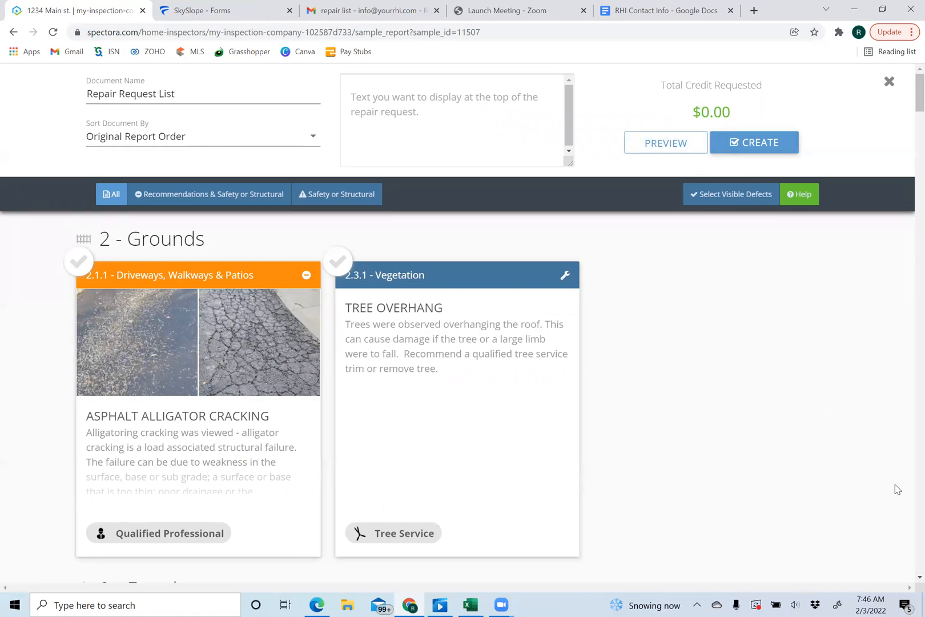
- Restore the $500 credit on 4.6.1 Railings – Missing at Stairs, making the total $500.00
{"action": "scroll", "coordinate": [908, 516], "scroll_direction": "down", "scroll_amount": 8}
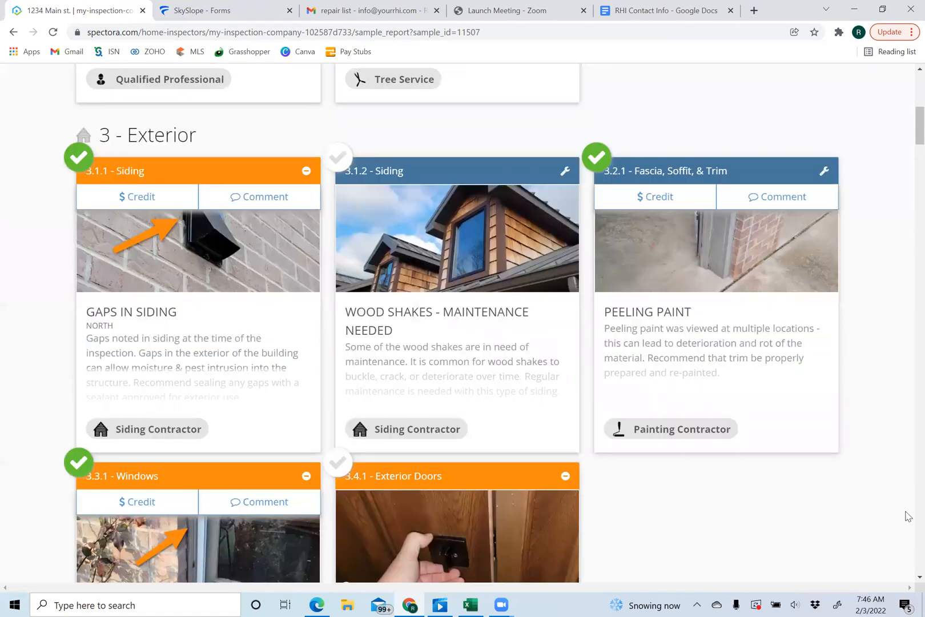
{"action": "scroll", "coordinate": [908, 516], "scroll_direction": "down", "scroll_amount": 8}
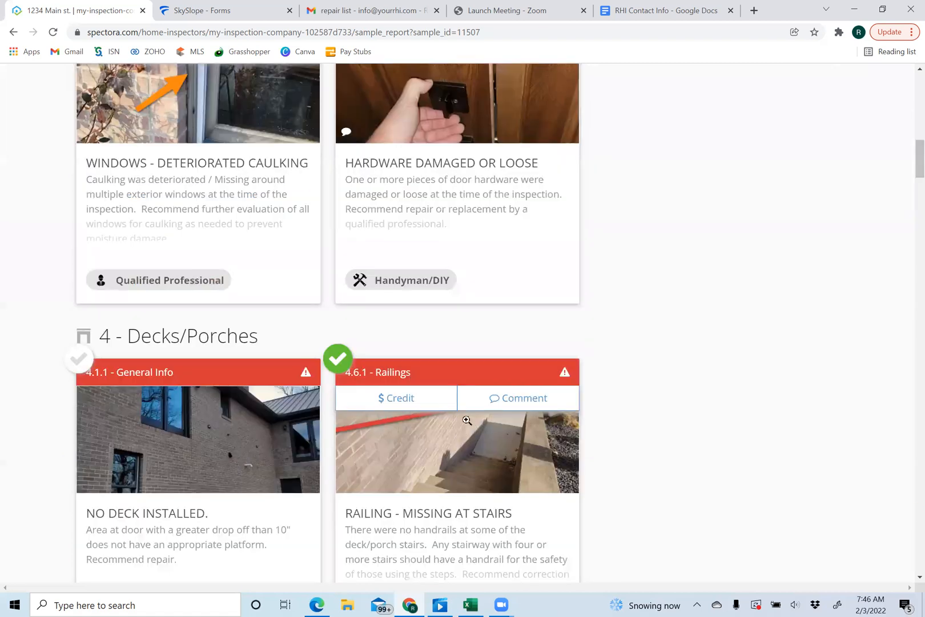
{"action": "left_click", "coordinate": [393, 402]}
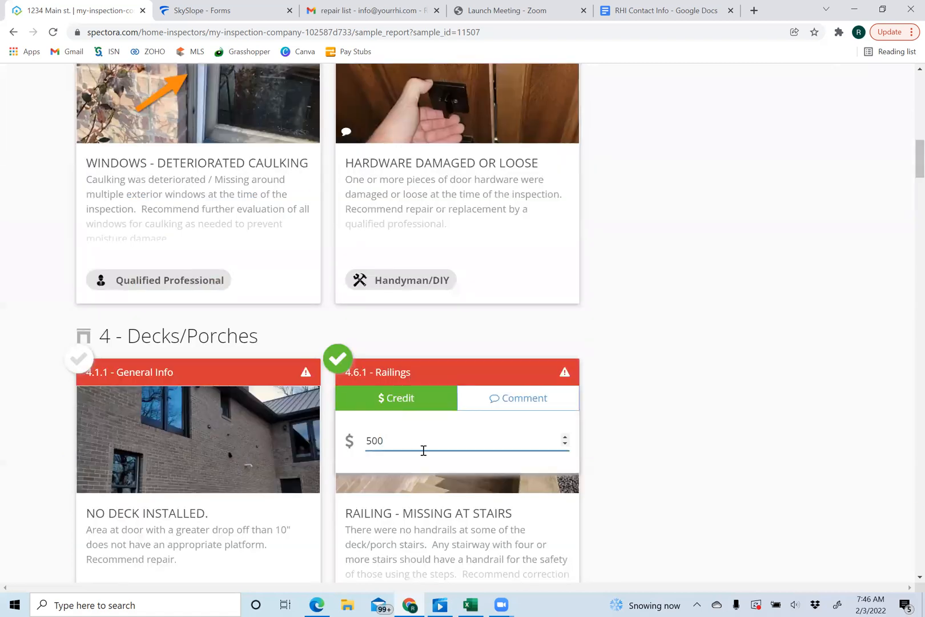
{"action": "scroll", "coordinate": [908, 73], "scroll_direction": "up", "scroll_amount": 16}
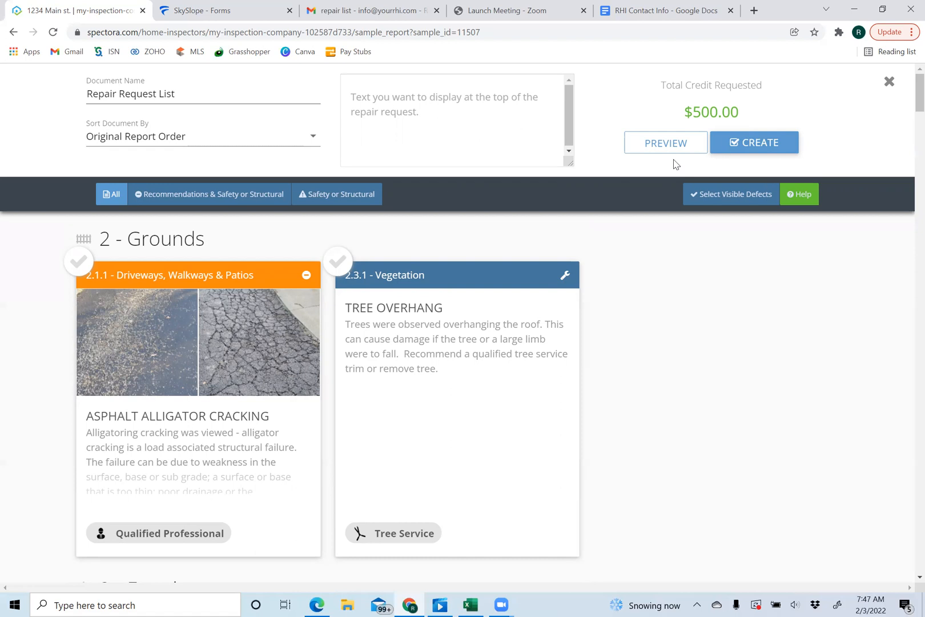
- Create the repair request list and email its link to the recipient with subject 'repair list'
{"action": "left_click", "coordinate": [750, 146]}
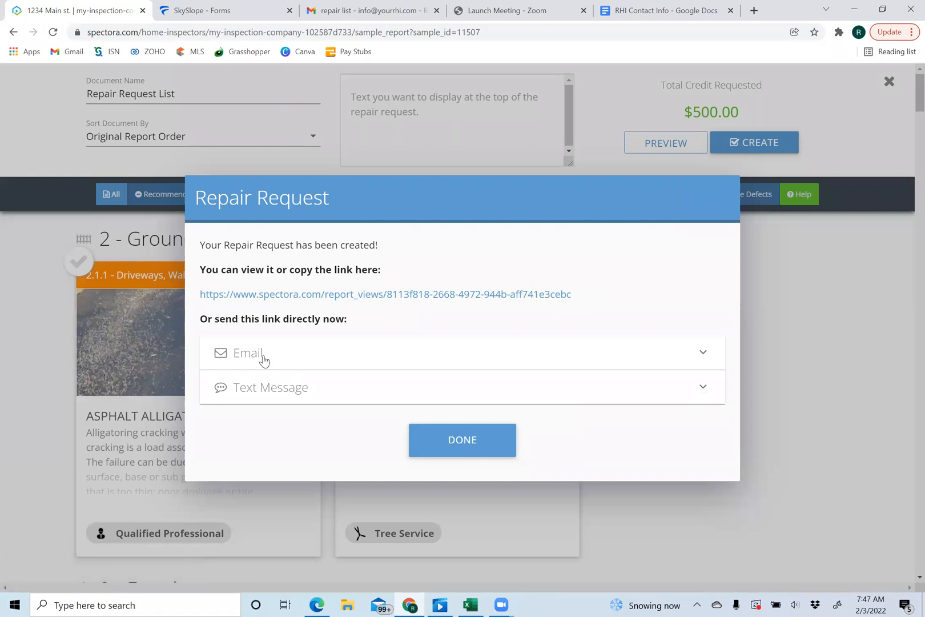
{"action": "left_click", "coordinate": [264, 359]}
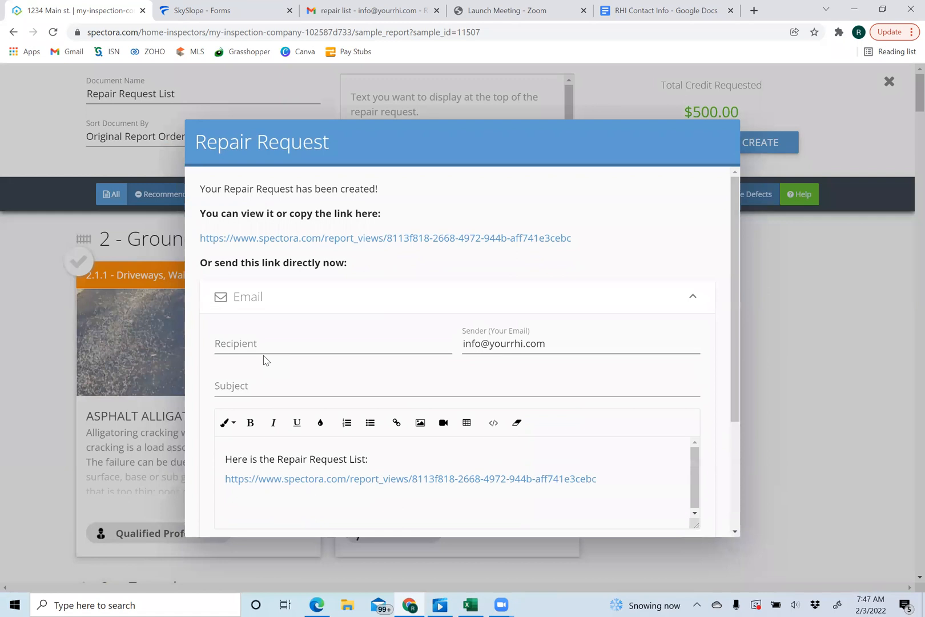
{"action": "left_click", "coordinate": [253, 343]}
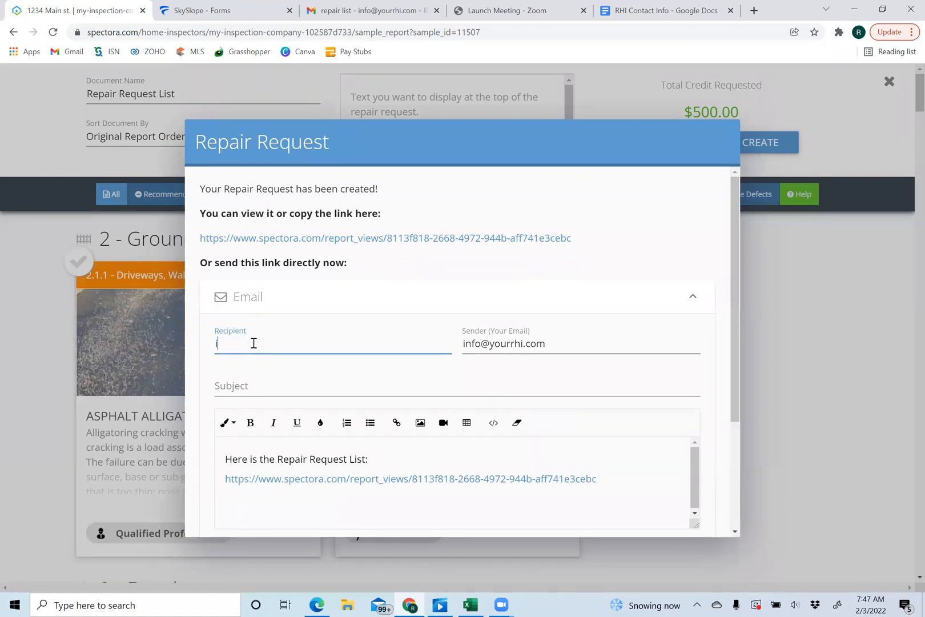
{"action": "key", "text": "Tab"}
{"action": "key", "text": "Tab"}
{"action": "type", "text": "rep"}
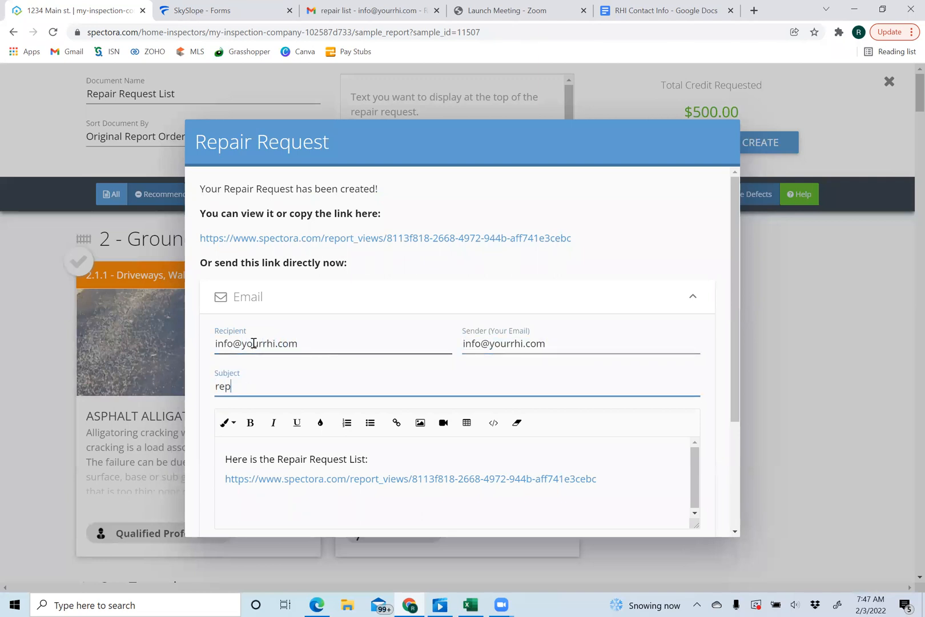
{"action": "type", "text": "air list"}
{"action": "scroll", "coordinate": [254, 343], "scroll_direction": "down", "scroll_amount": 3}
{"action": "left_click", "coordinate": [228, 397]}
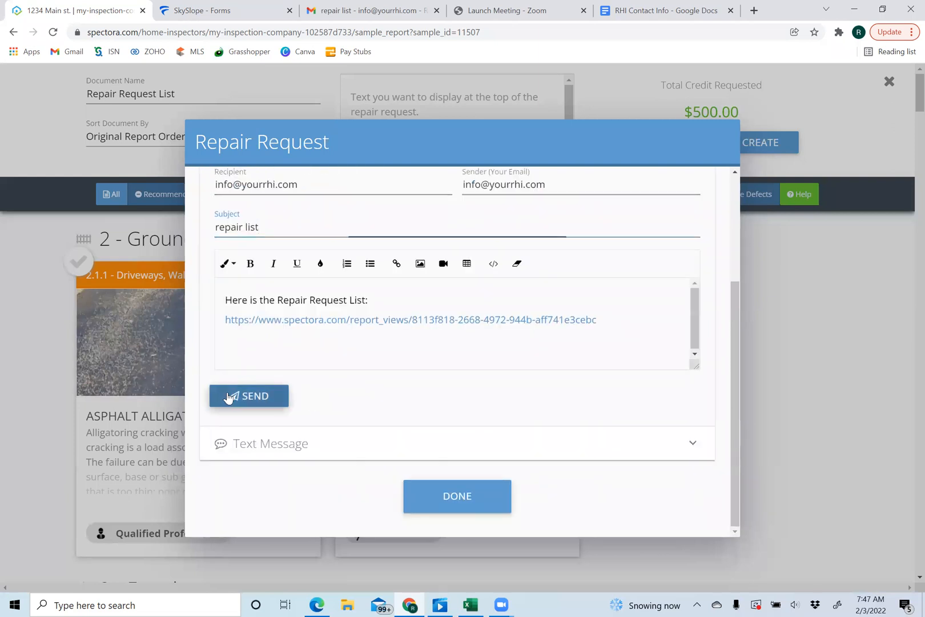
{"action": "left_click", "coordinate": [354, 11]}
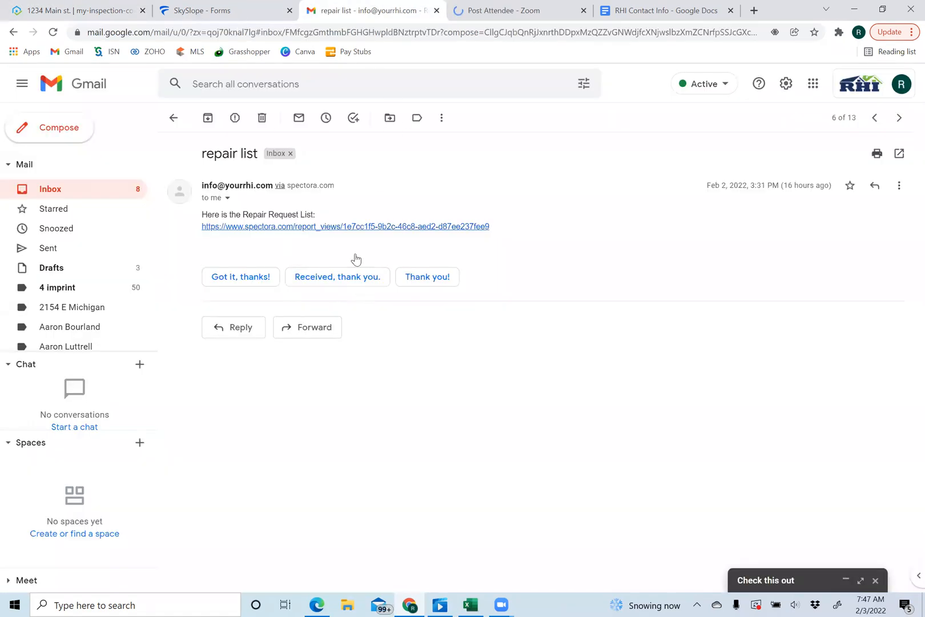
- Bring the emailed Repair Request List page in Edge to the front
{"action": "left_click", "coordinate": [318, 603]}
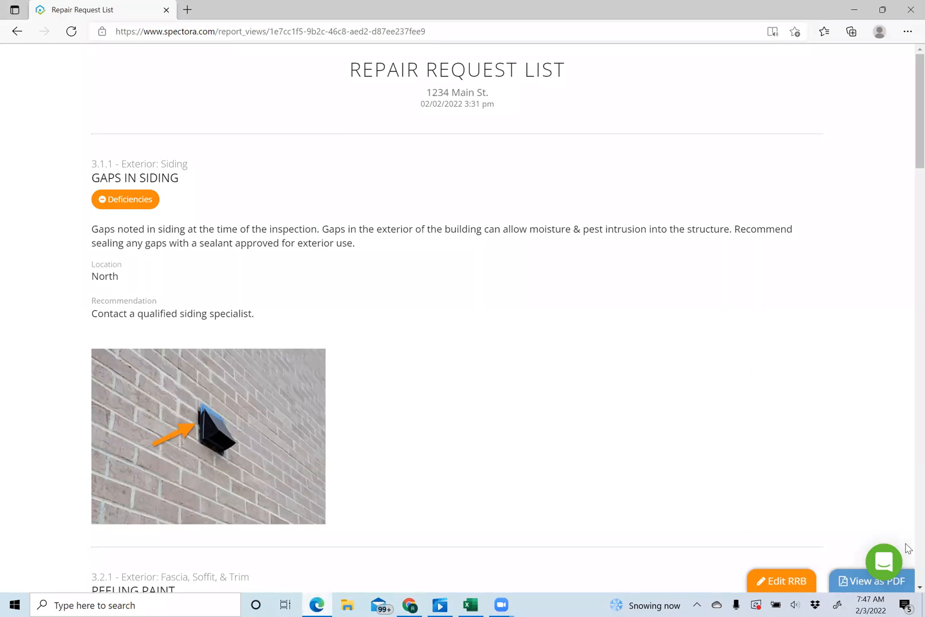
{"action": "scroll", "coordinate": [908, 545], "scroll_direction": "down", "scroll_amount": 15}
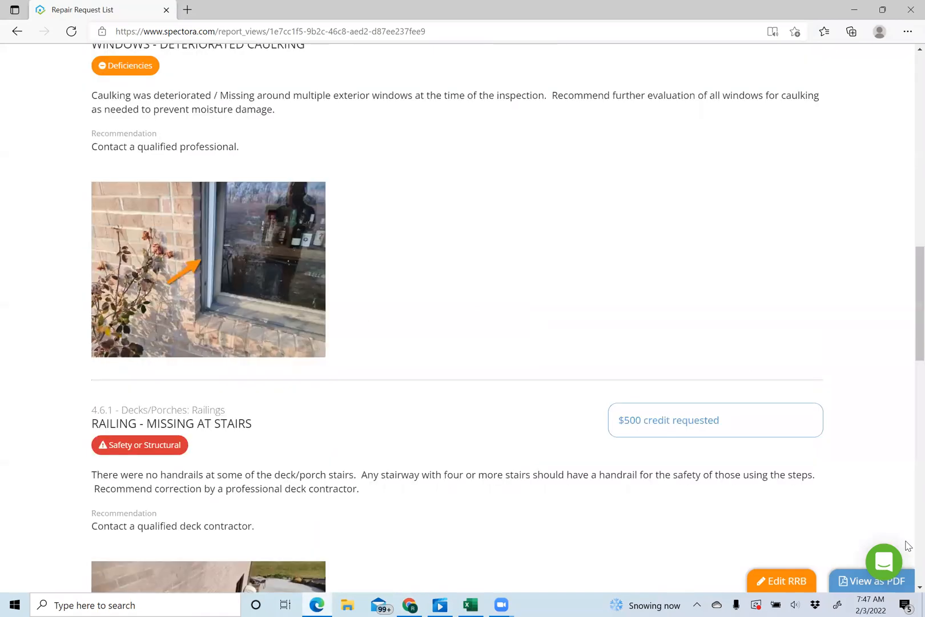
{"action": "scroll", "coordinate": [641, 366], "scroll_direction": "down", "scroll_amount": 1}
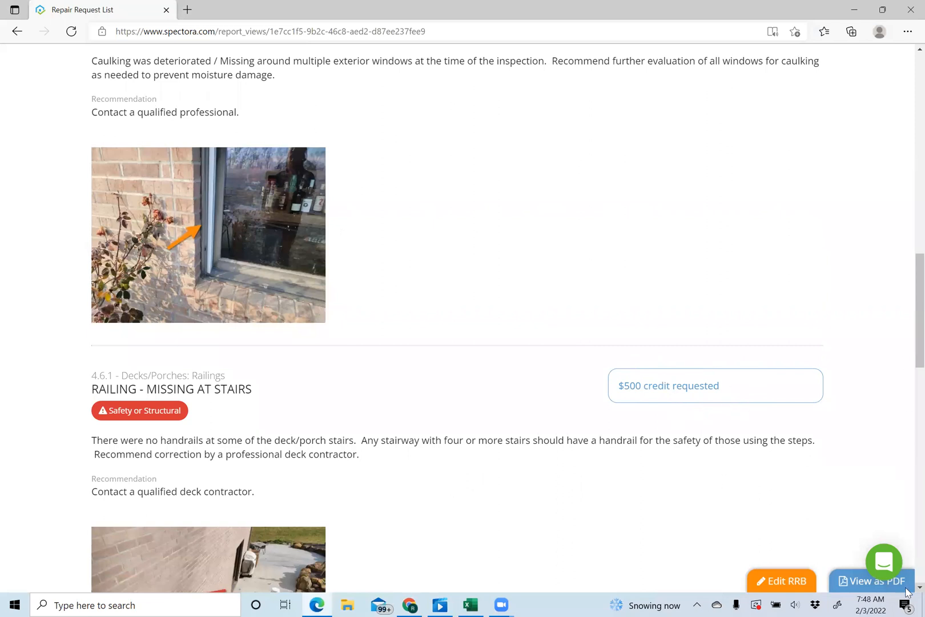
{"action": "scroll", "coordinate": [907, 592], "scroll_direction": "down", "scroll_amount": 5}
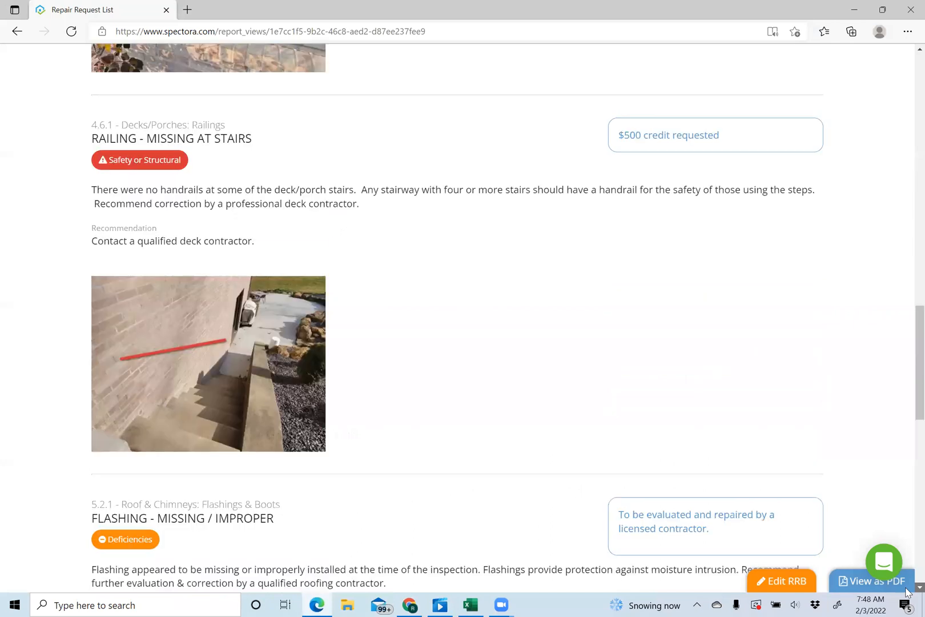
{"action": "scroll", "coordinate": [907, 591], "scroll_direction": "down", "scroll_amount": 4}
{"action": "scroll", "coordinate": [707, 251], "scroll_direction": "down", "scroll_amount": 1}
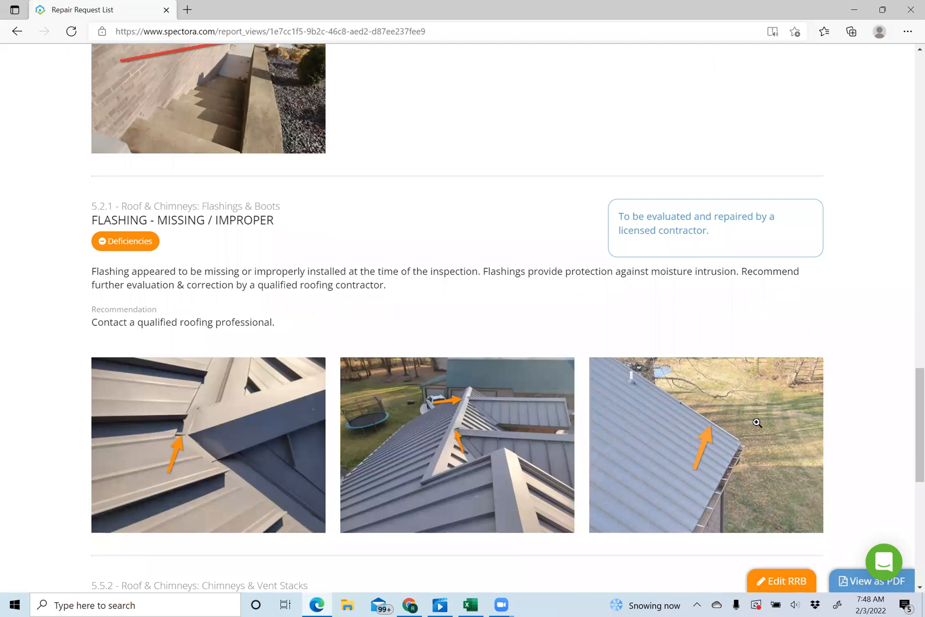
{"action": "left_click", "coordinate": [775, 582]}
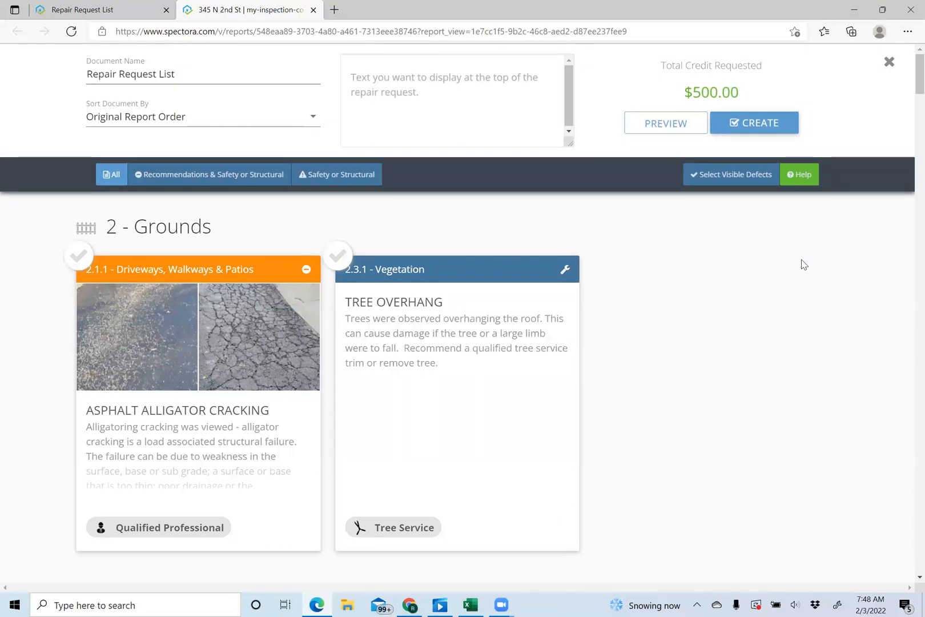
{"action": "left_click", "coordinate": [315, 19]}
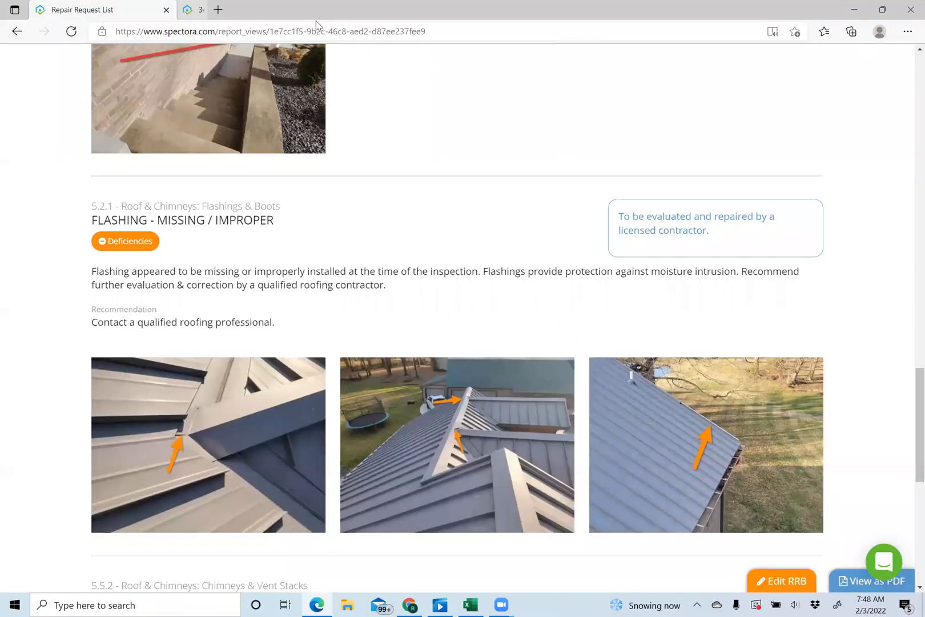
- Open the 1234 Main St. Repair Request List as a 3-page PDF
{"action": "left_click", "coordinate": [845, 586]}
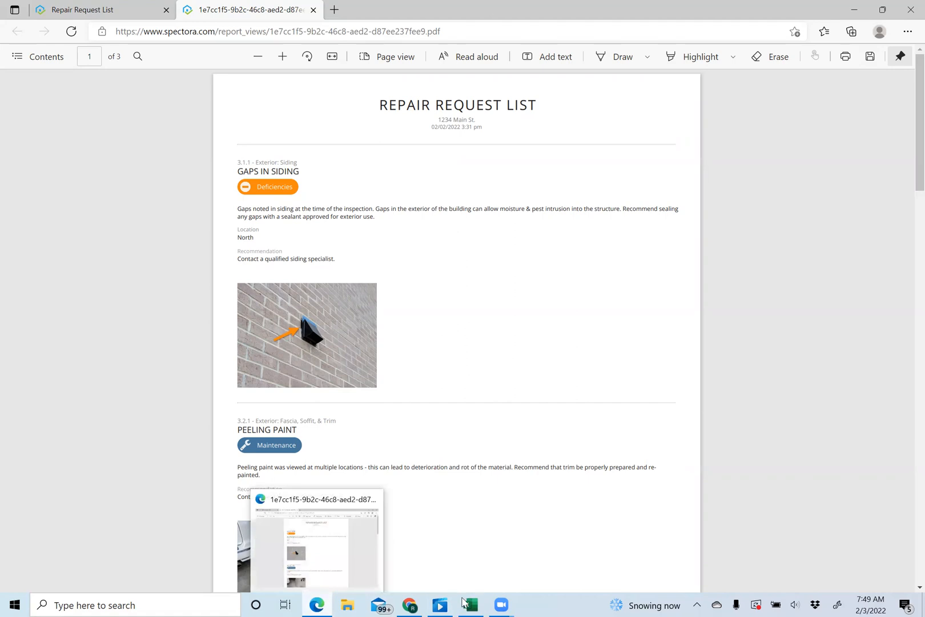
- Replace the buyer response's Additional Terms and Conditions with 'See attached repair request list.' and save
{"action": "left_click", "coordinate": [404, 604]}
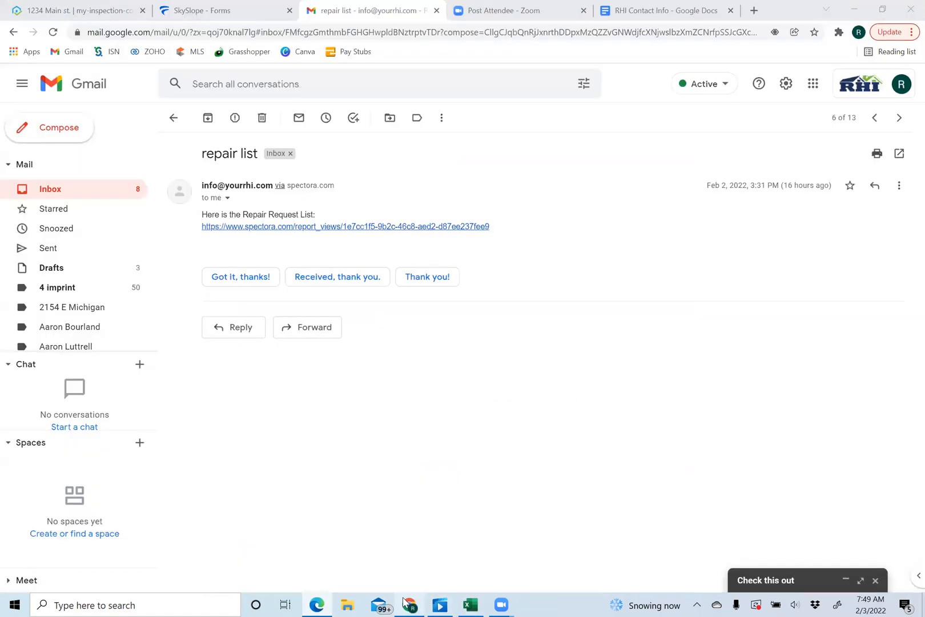
{"action": "left_click", "coordinate": [258, 19]}
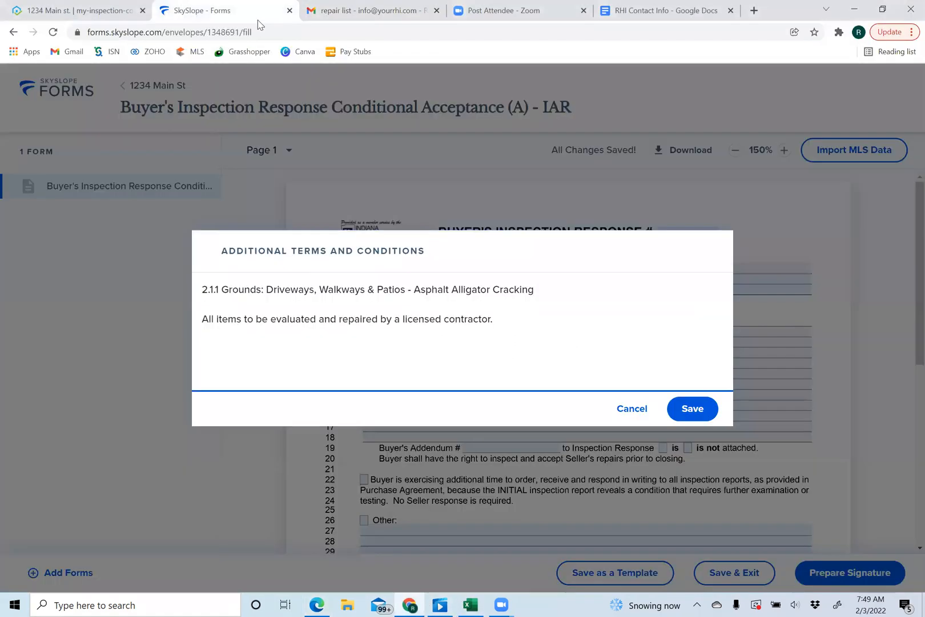
{"action": "left_click_drag", "start_coordinate": [505, 327], "coordinate": [185, 285]}
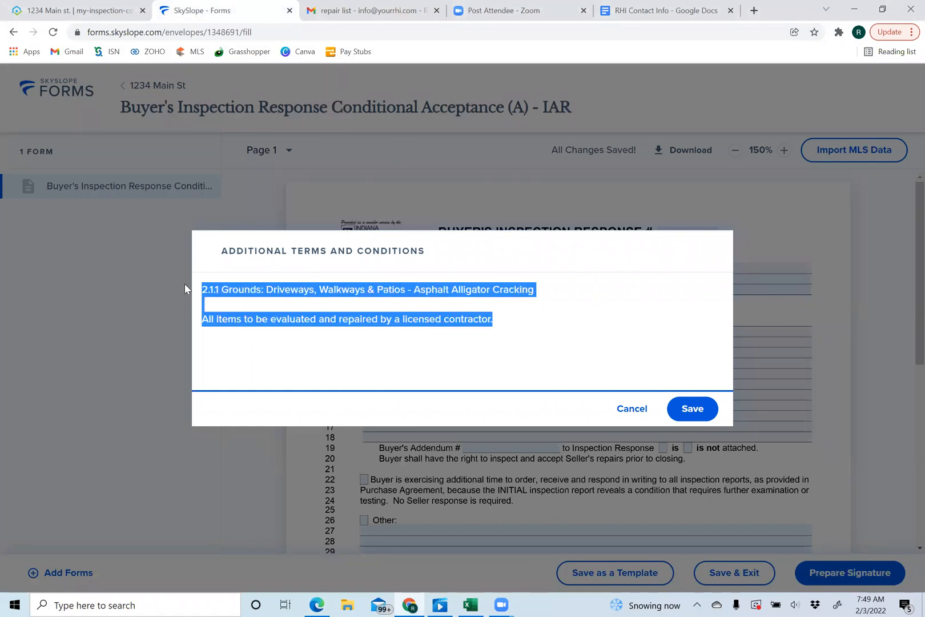
{"action": "type", "text": "See attached repair request list."}
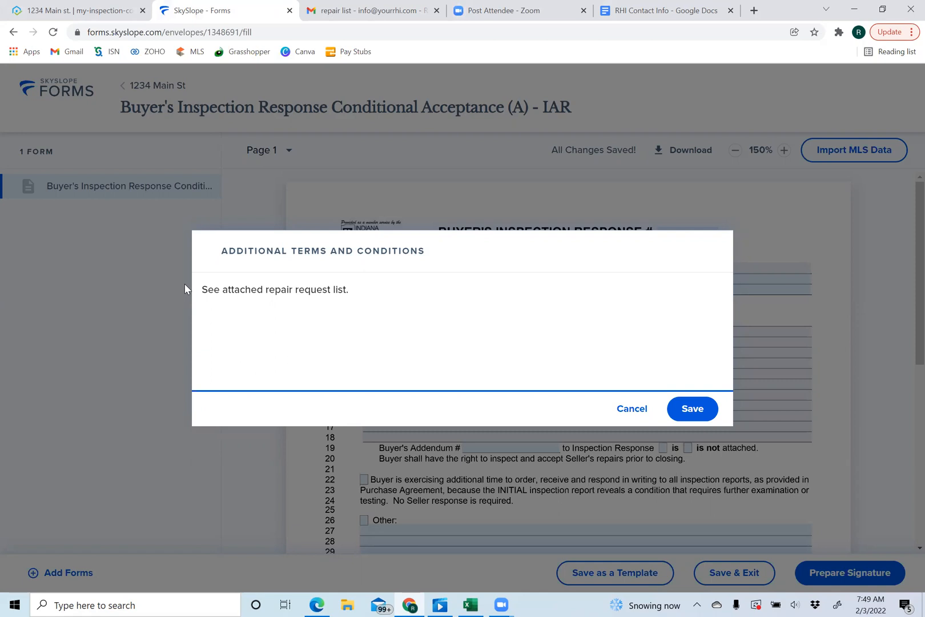
{"action": "left_click", "coordinate": [675, 407]}
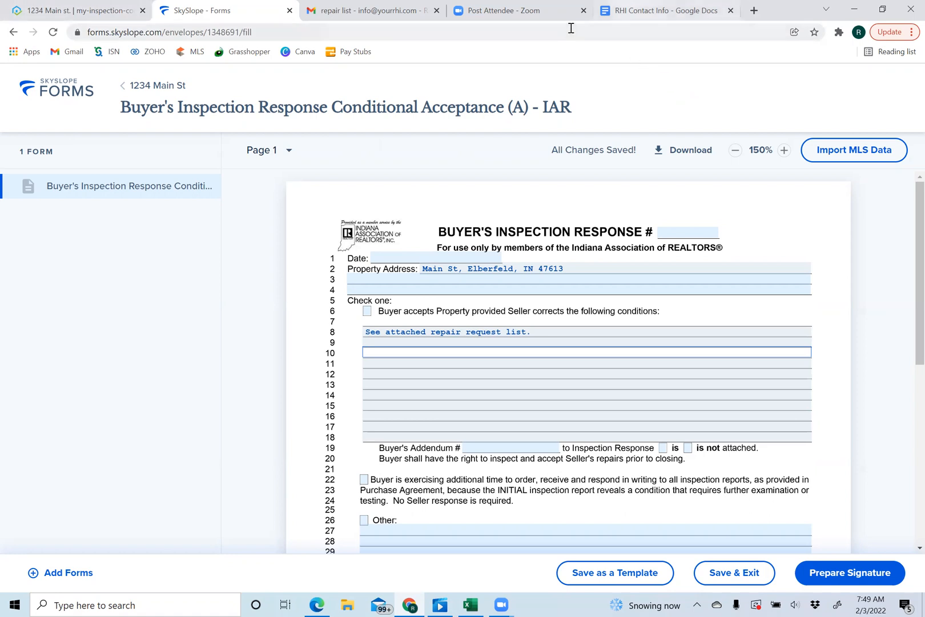
- Show the RHI Contact Info document with the company's phone line, extensions and email contacts
{"action": "left_click", "coordinate": [657, 10]}
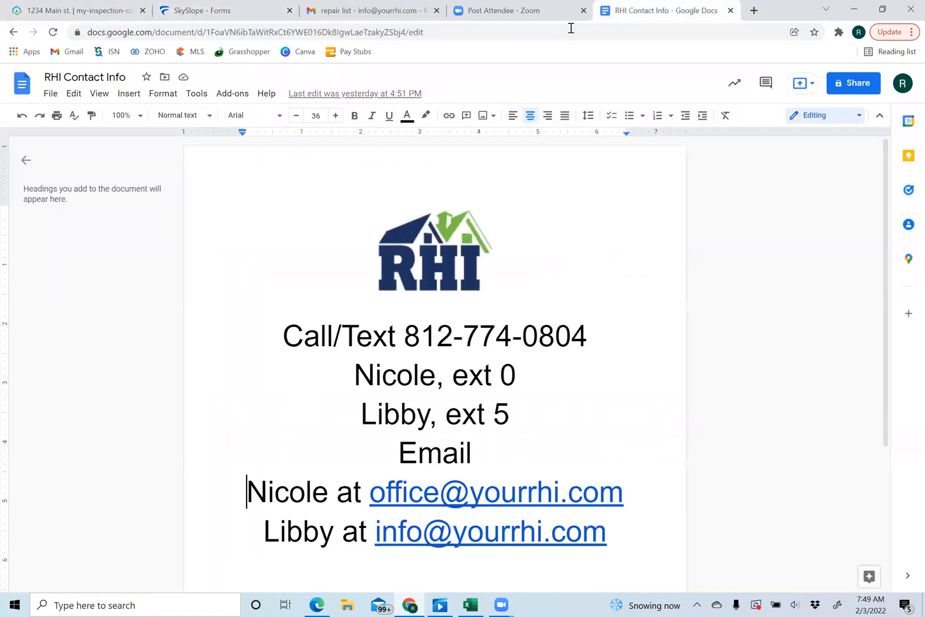